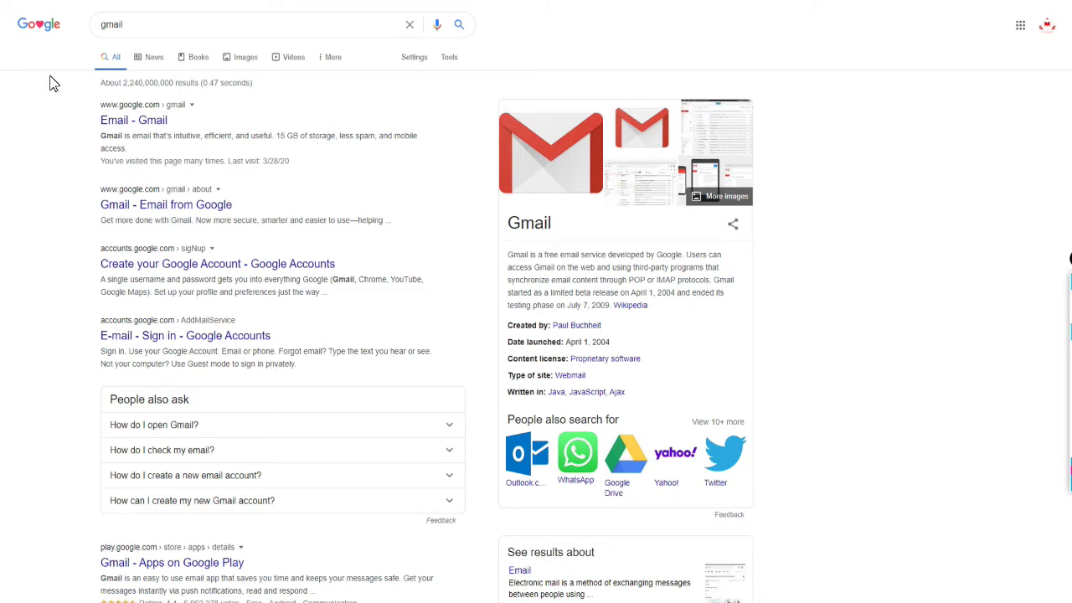
left_click_drag(90, 237, 377, 301)
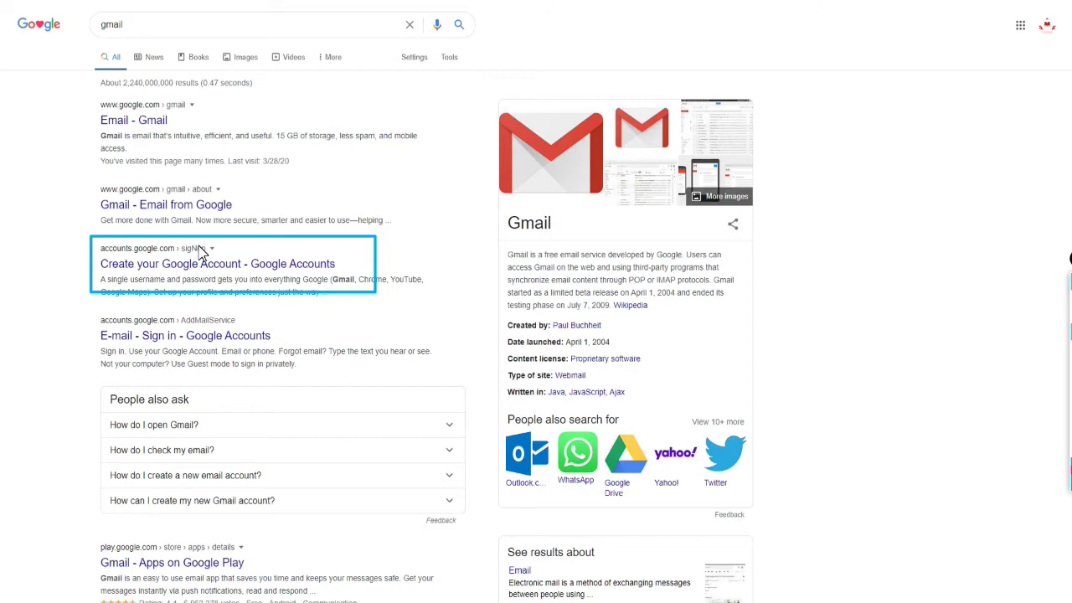
left_click(257, 309)
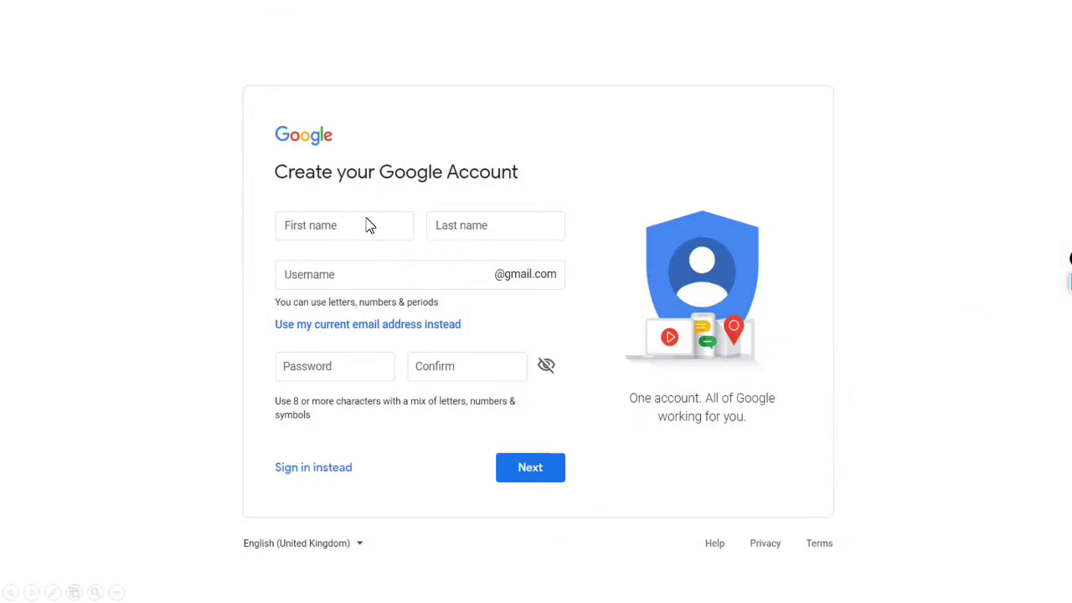
mouse_move(273, 198)
left_mouse_down()
mouse_move(303, 231)
mouse_move(394, 245)
left_mouse_up()
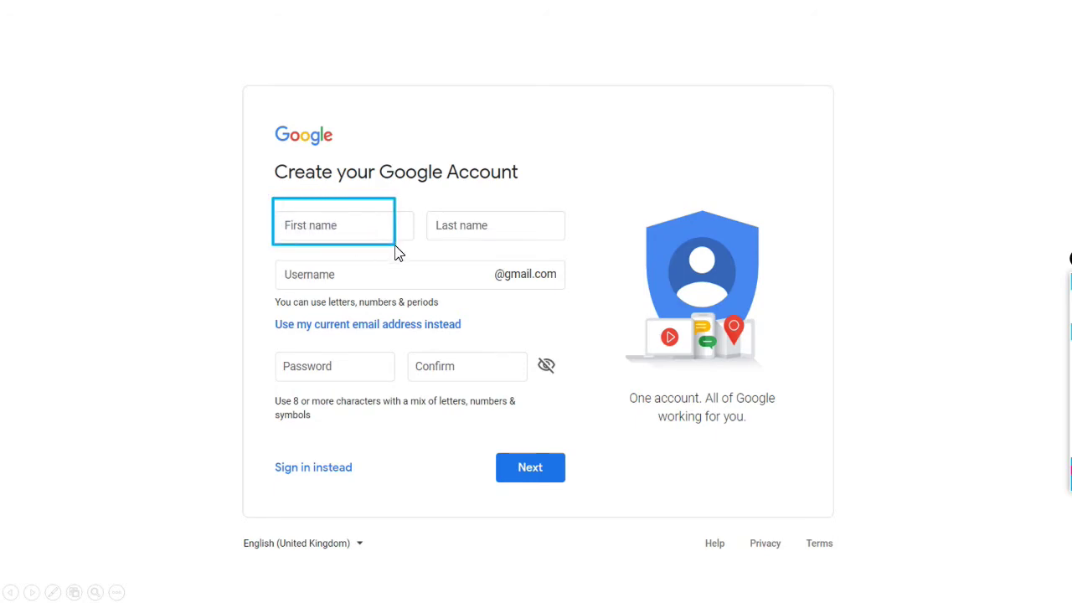
left_click_drag(421, 202, 538, 242)
mouse_move(274, 257)
left_mouse_down()
mouse_move(321, 285)
mouse_move(440, 307)
mouse_move(502, 289)
mouse_move(487, 289)
left_mouse_up()
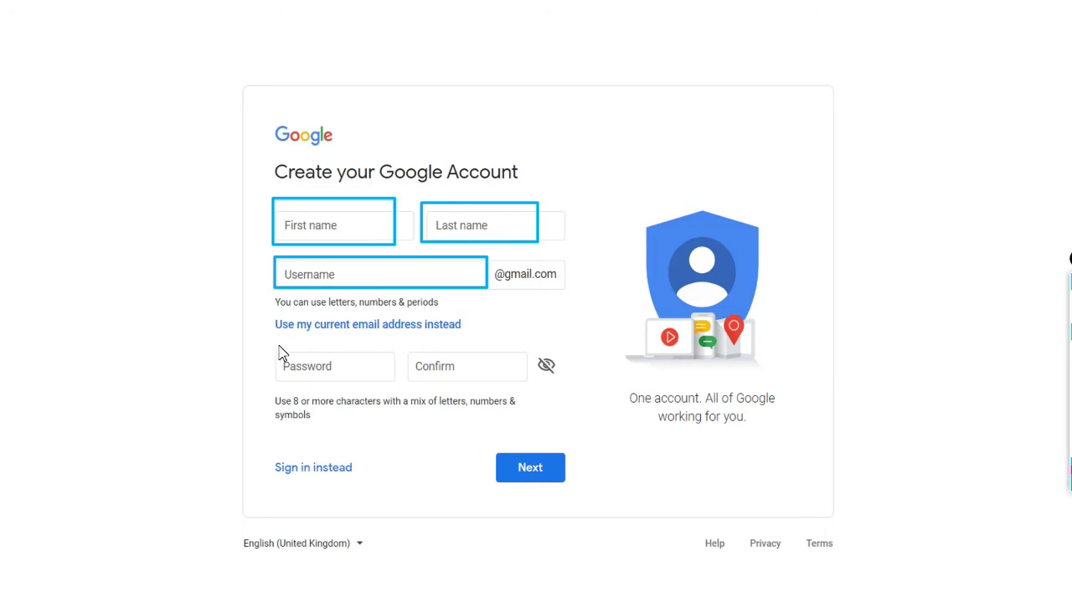
mouse_move(276, 348)
left_mouse_down()
mouse_move(349, 389)
mouse_move(399, 390)
left_mouse_up()
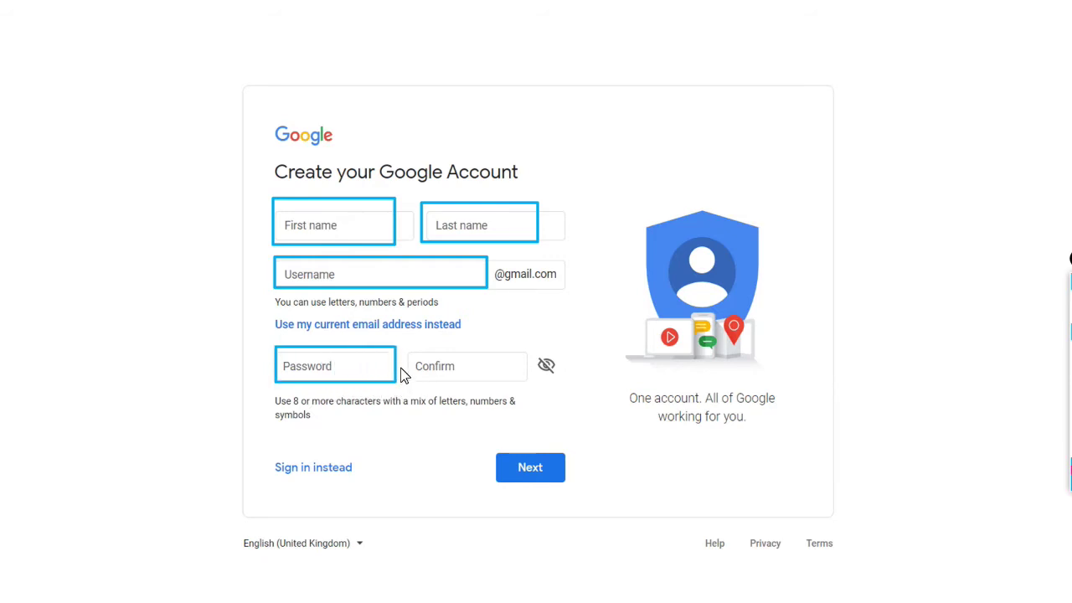
left_click_drag(405, 339, 530, 389)
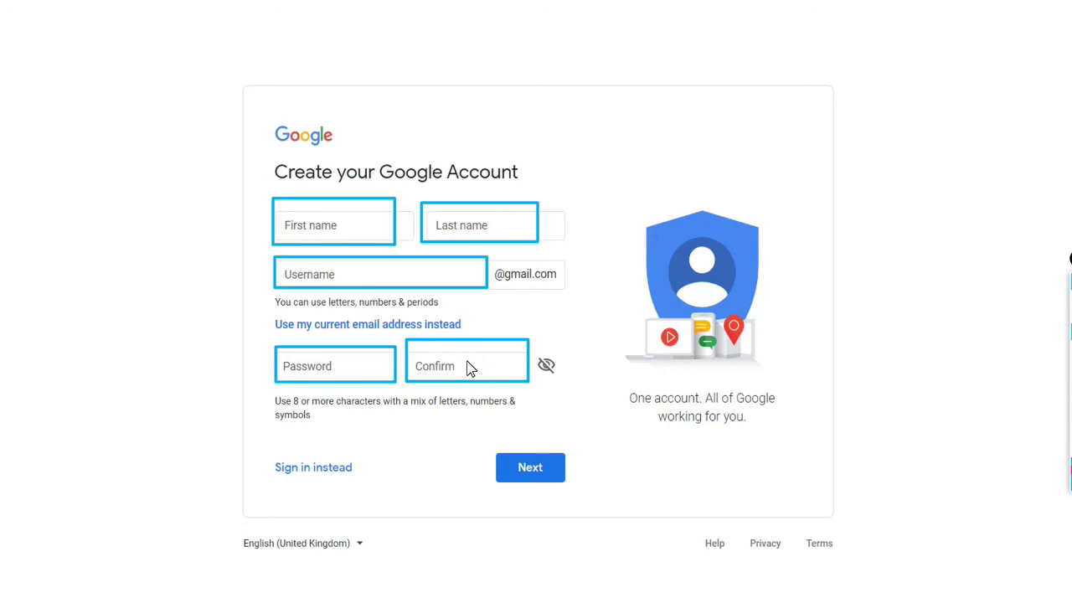
left_click_drag(480, 442, 581, 501)
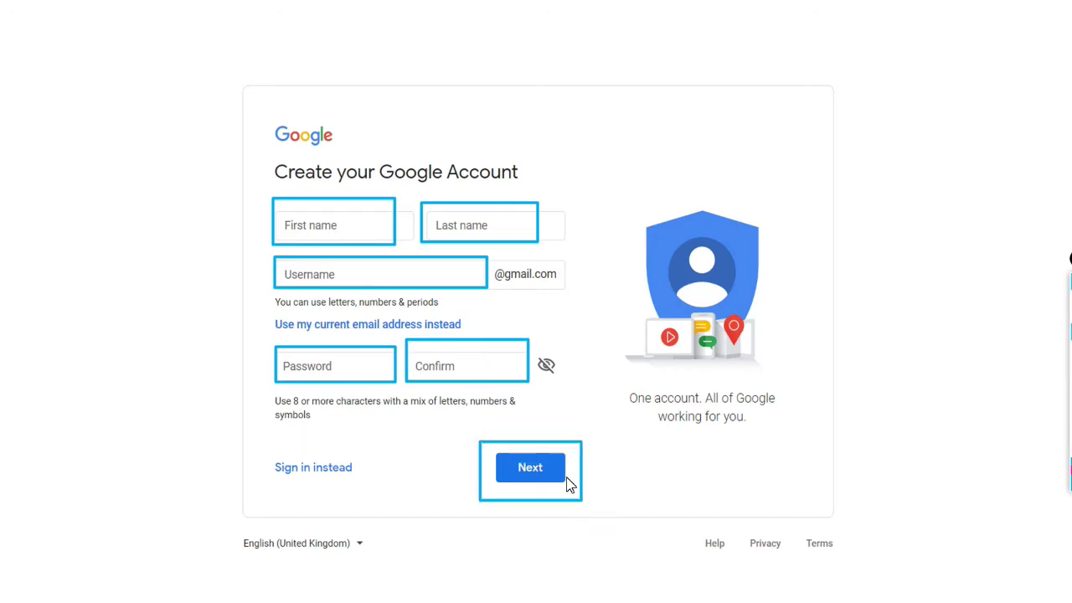
key("Escape")
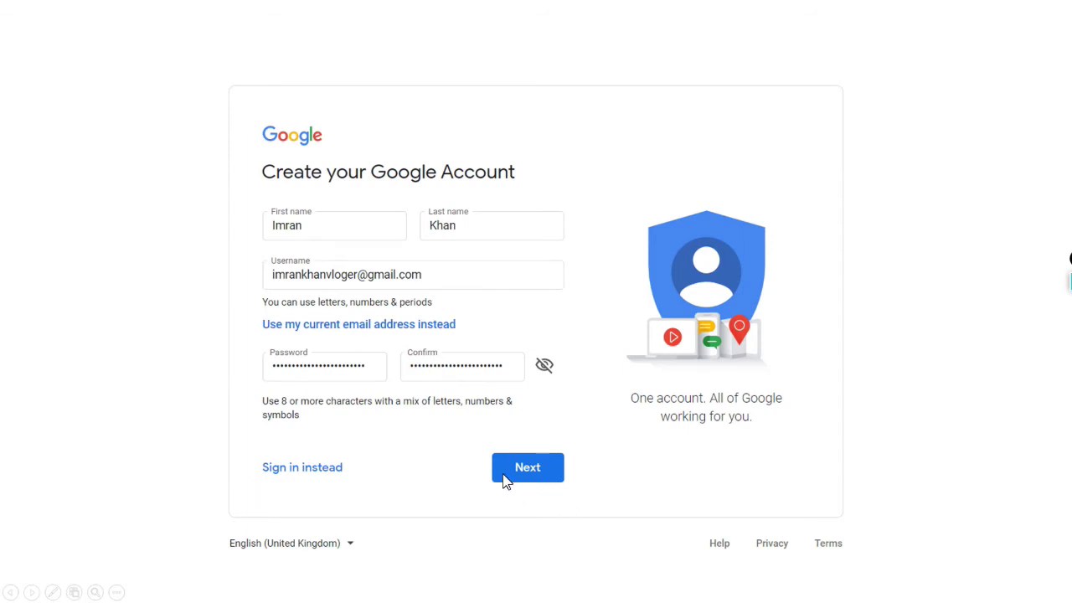
left_click_drag(486, 443, 581, 503)
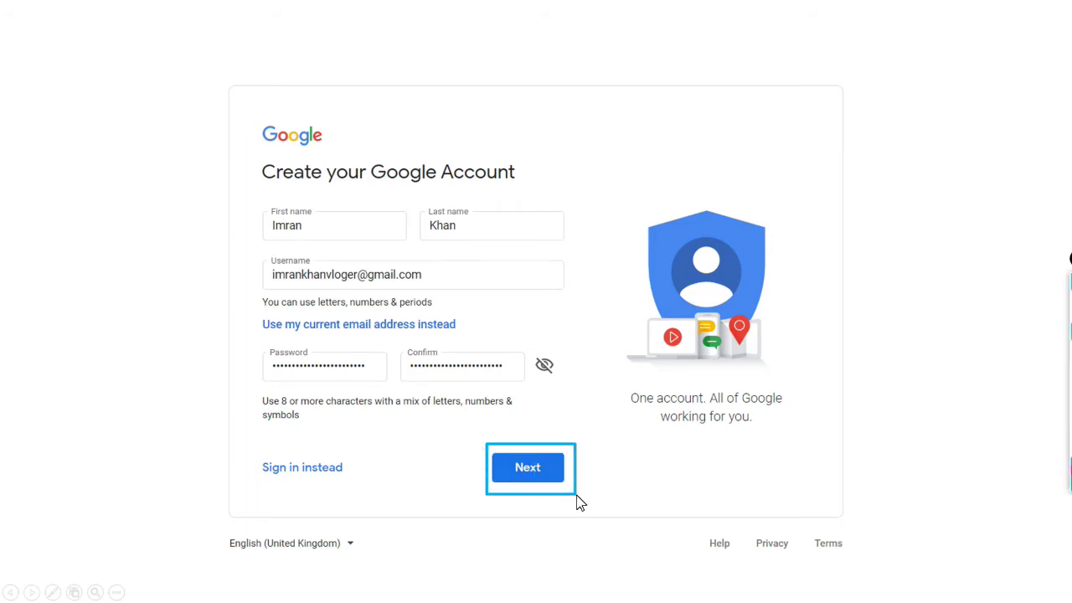
left_click(574, 494)
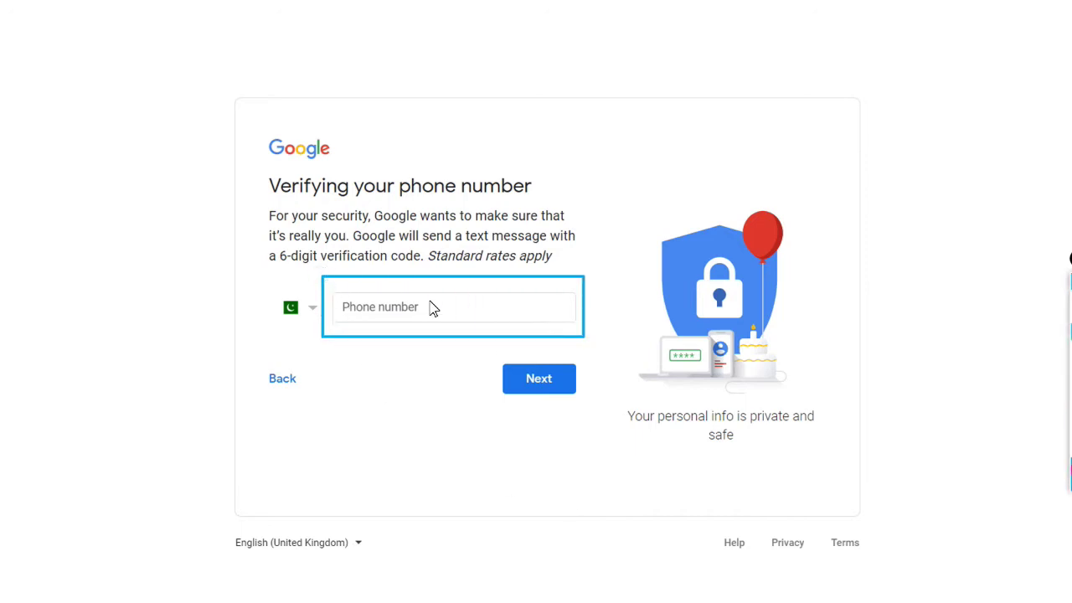
left_click_drag(262, 287, 307, 326)
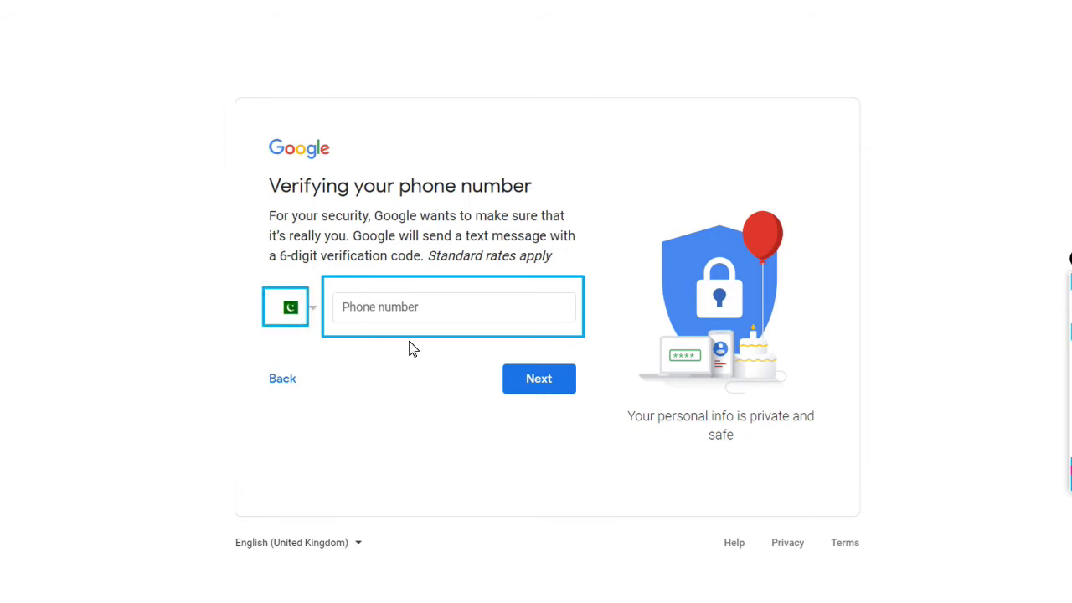
key("Escape")
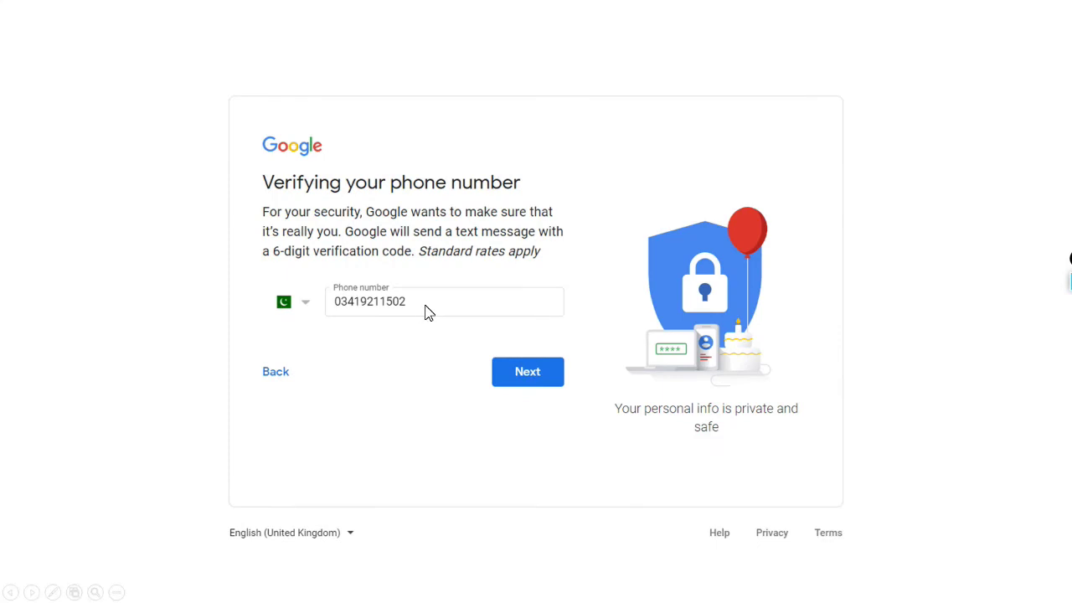
mouse_move(460, 338)
left_mouse_down()
mouse_move(578, 384)
mouse_move(598, 417)
left_mouse_up()
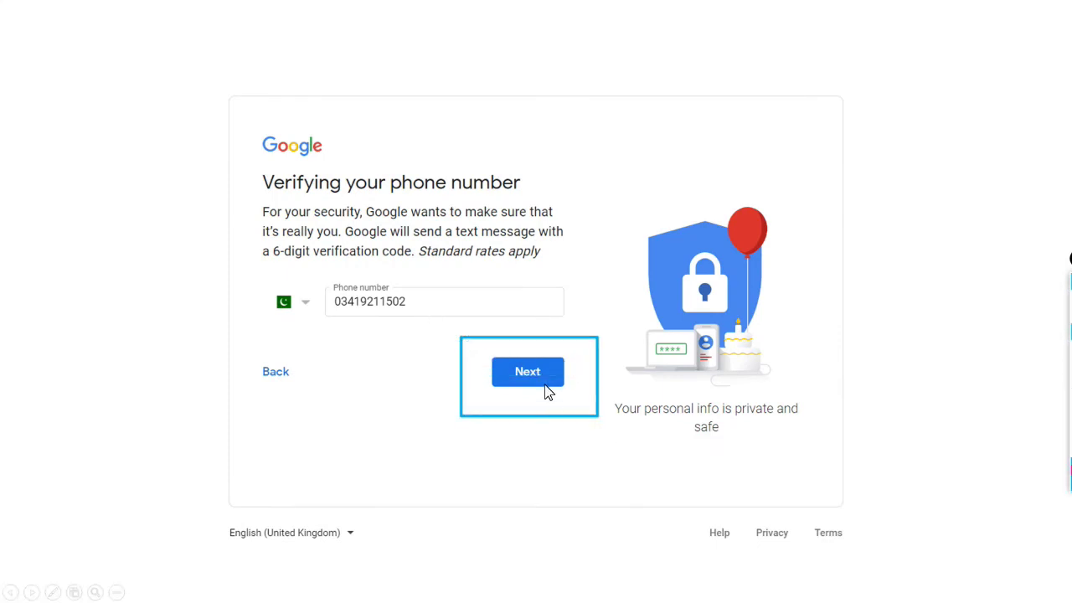
key("Escape")
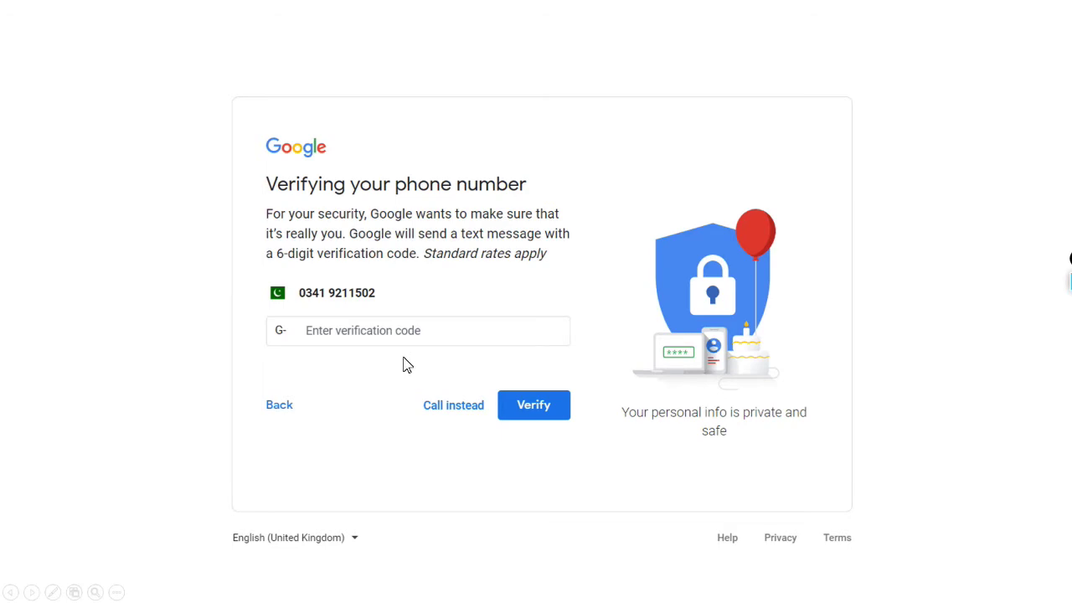
mouse_move(297, 316)
left_mouse_down()
mouse_move(414, 375)
mouse_move(446, 359)
left_mouse_up()
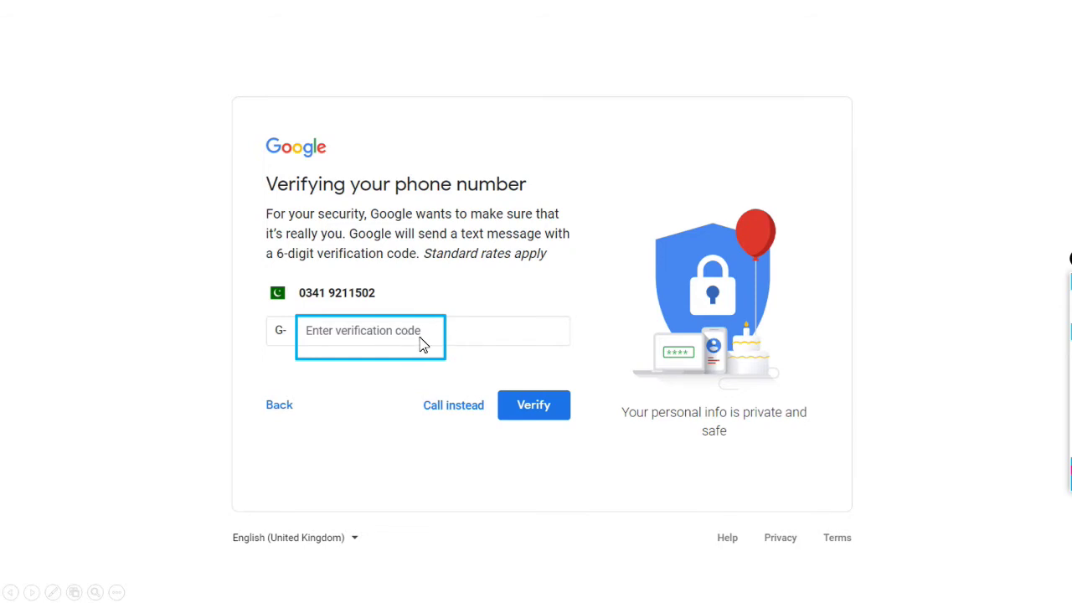
left_click_drag(293, 281, 390, 303)
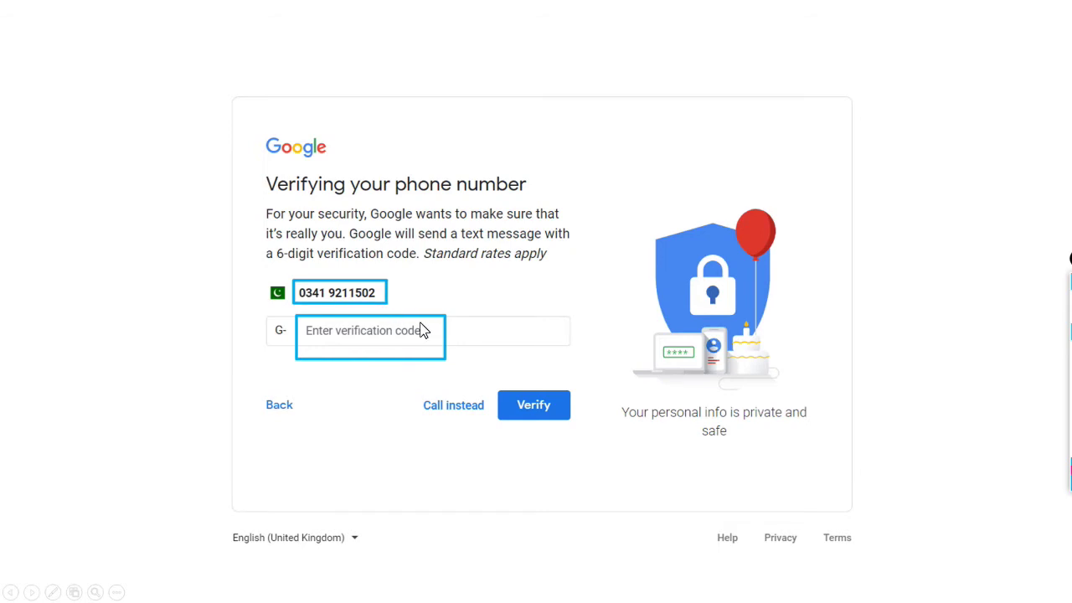
mouse_move(307, 326)
left_mouse_down()
mouse_move(361, 349)
mouse_move(421, 340)
left_mouse_up()
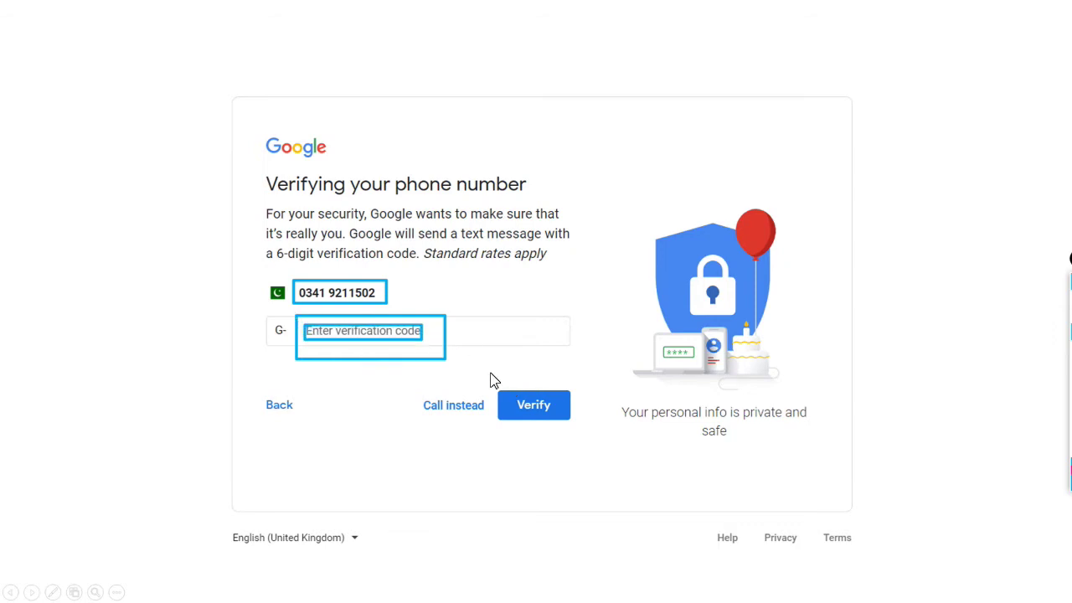
key("Escape")
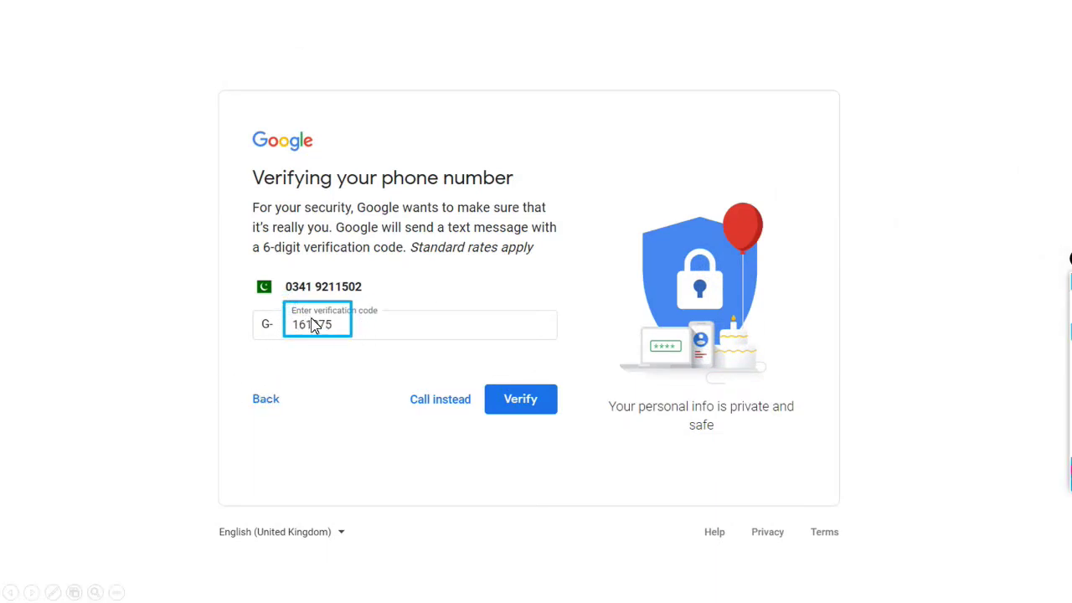
left_click_drag(474, 364, 596, 436)
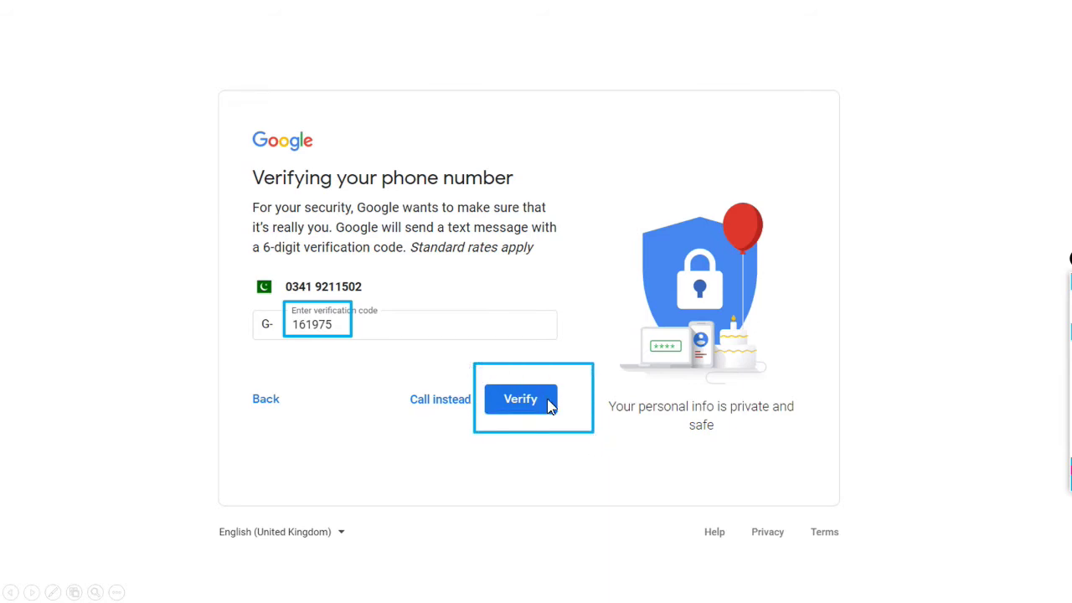
key("Escape")
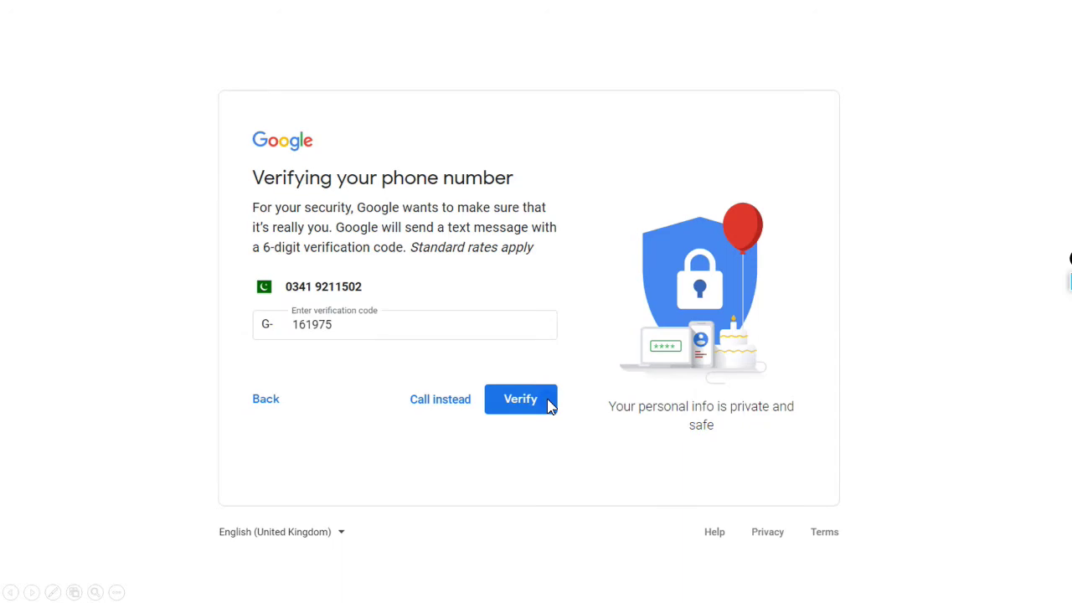
left_click(520, 400)
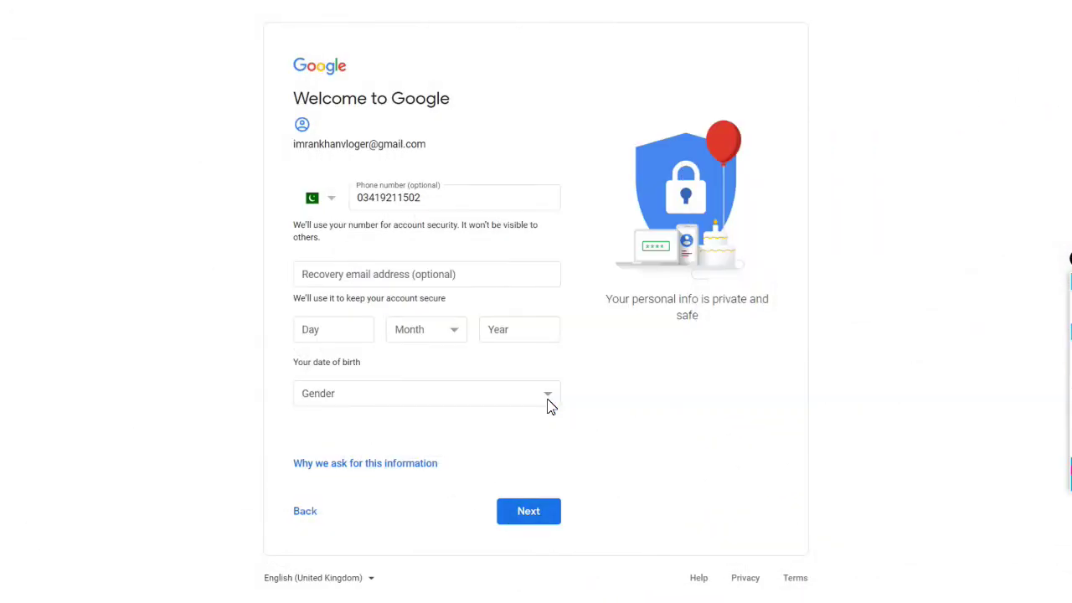
left_click(348, 160)
left_click_drag(388, 207, 478, 216)
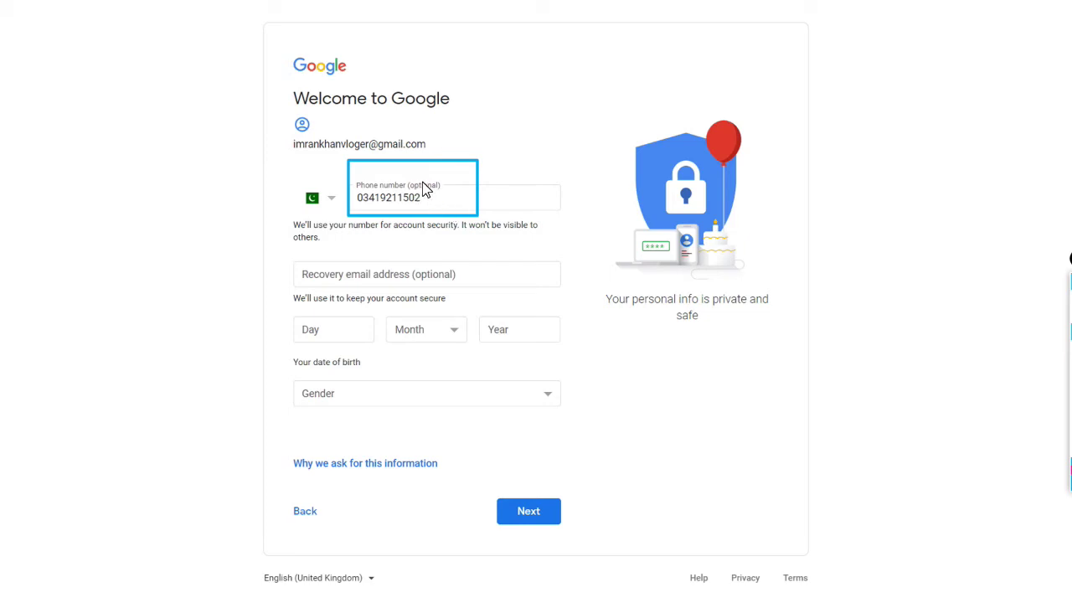
left_click_drag(404, 180, 449, 193)
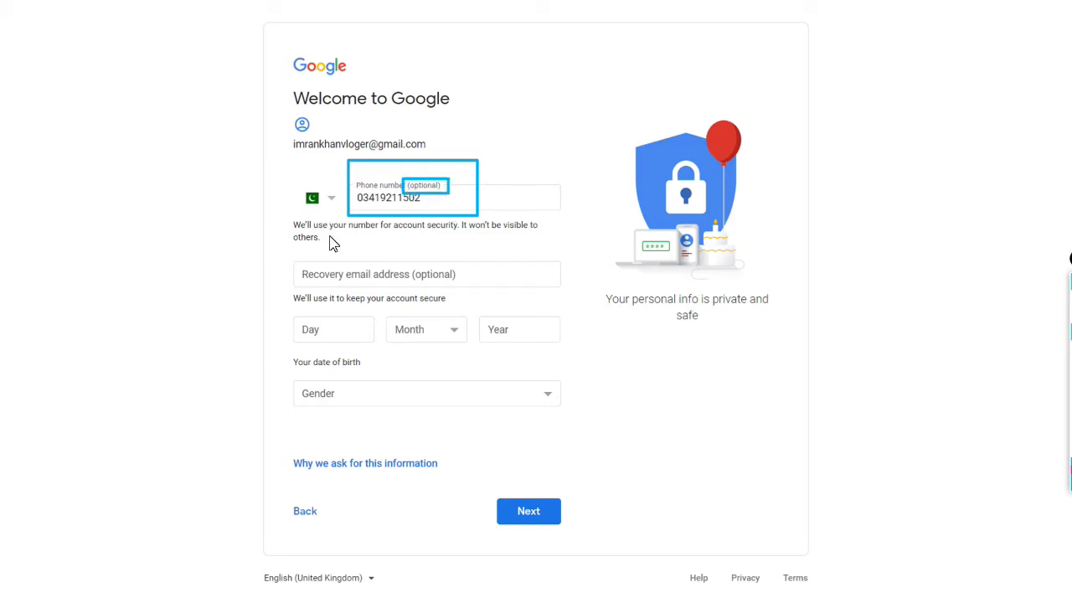
left_click_drag(286, 252, 478, 290)
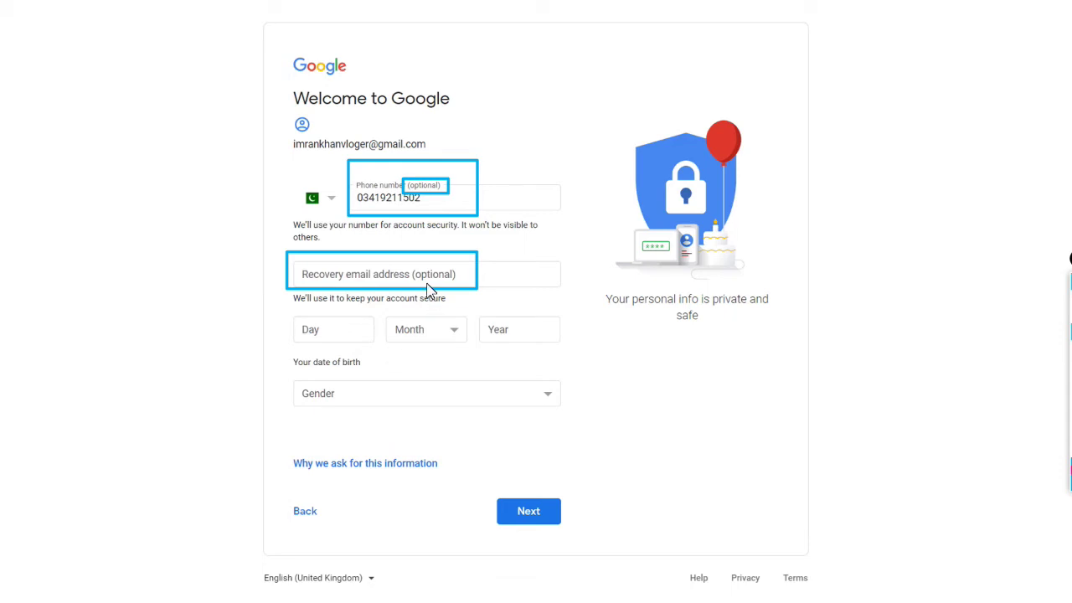
left_click_drag(452, 280, 462, 293)
left_click_drag(295, 317, 369, 350)
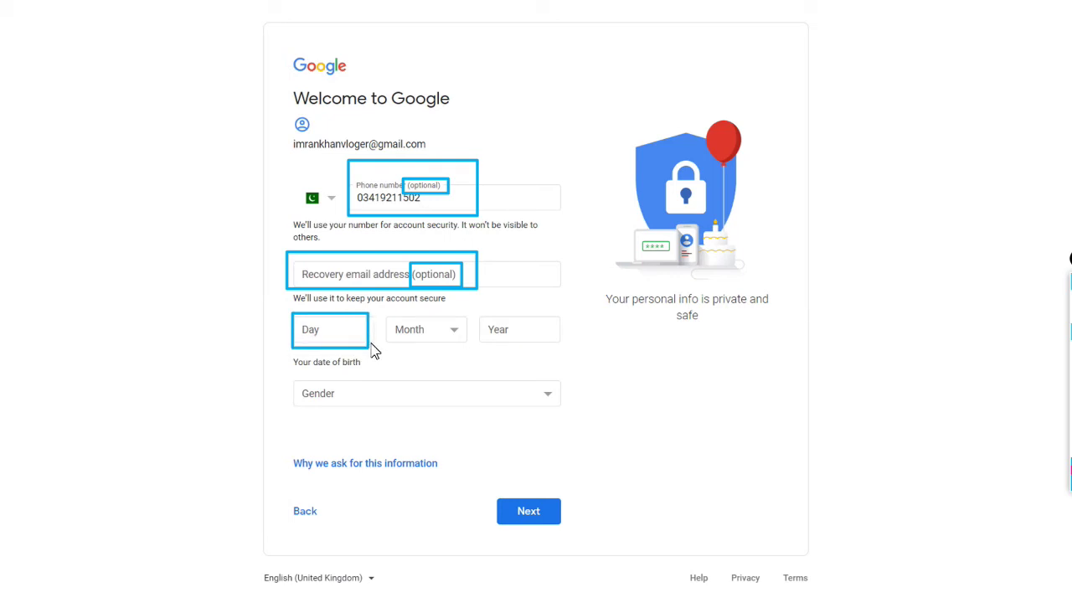
mouse_move(384, 315)
left_mouse_down()
mouse_move(473, 347)
mouse_move(551, 347)
left_mouse_up()
mouse_move(282, 379)
left_mouse_down()
mouse_move(491, 424)
mouse_move(560, 424)
left_mouse_up()
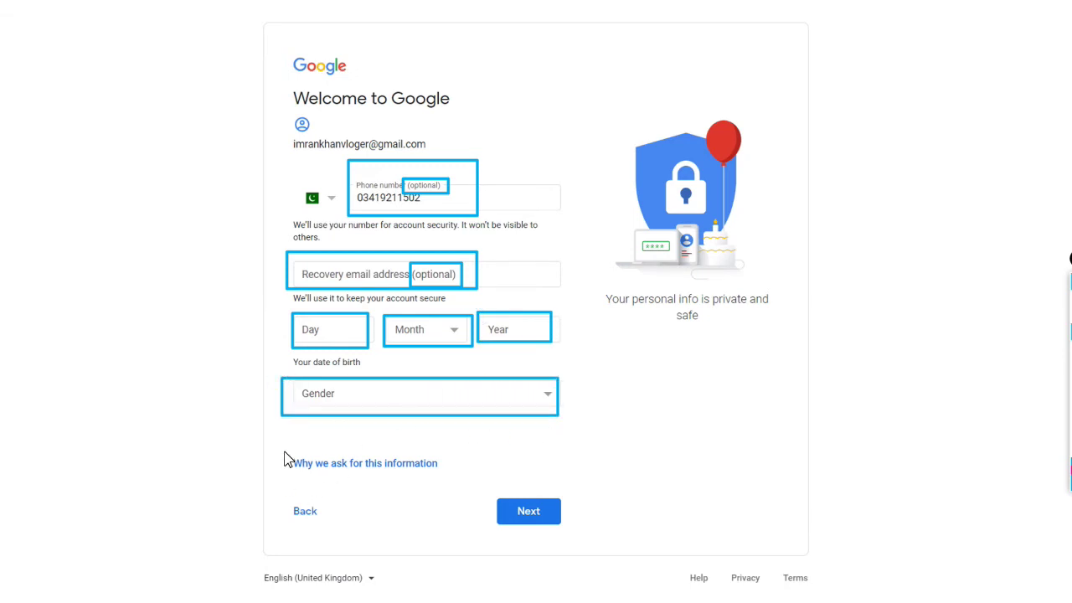
left_click(475, 479)
left_click_drag(515, 511, 595, 539)
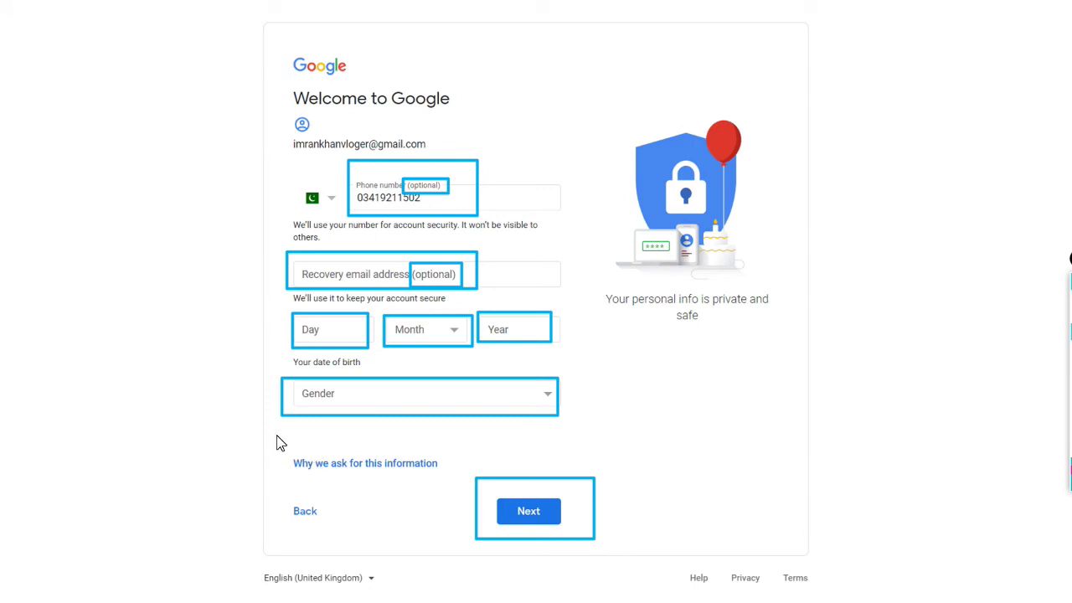
mouse_move(284, 445)
left_mouse_down()
mouse_move(400, 500)
mouse_move(449, 488)
left_mouse_up()
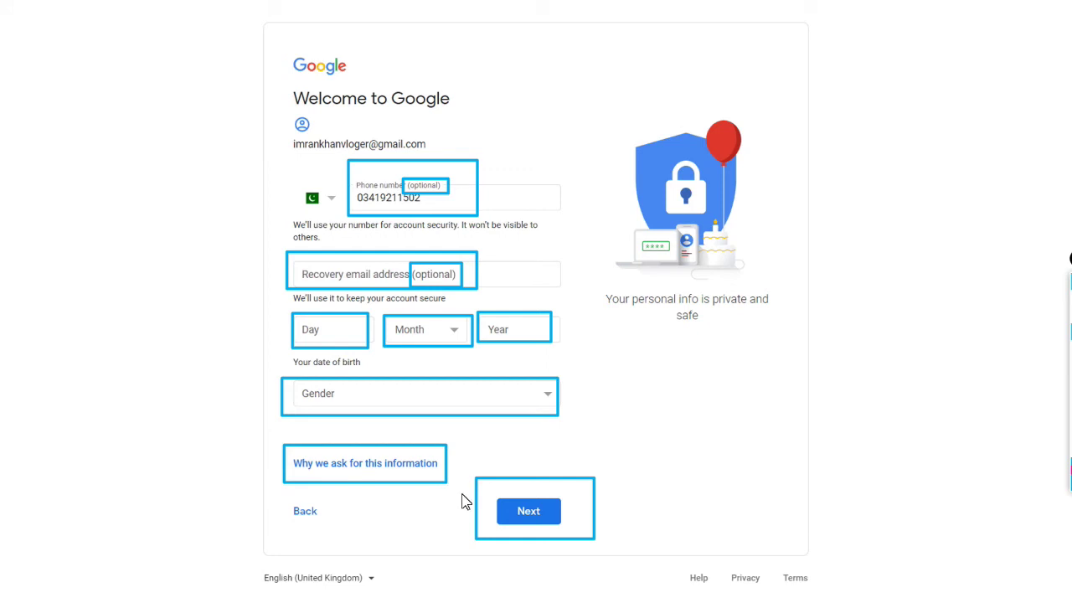
key("Escape")
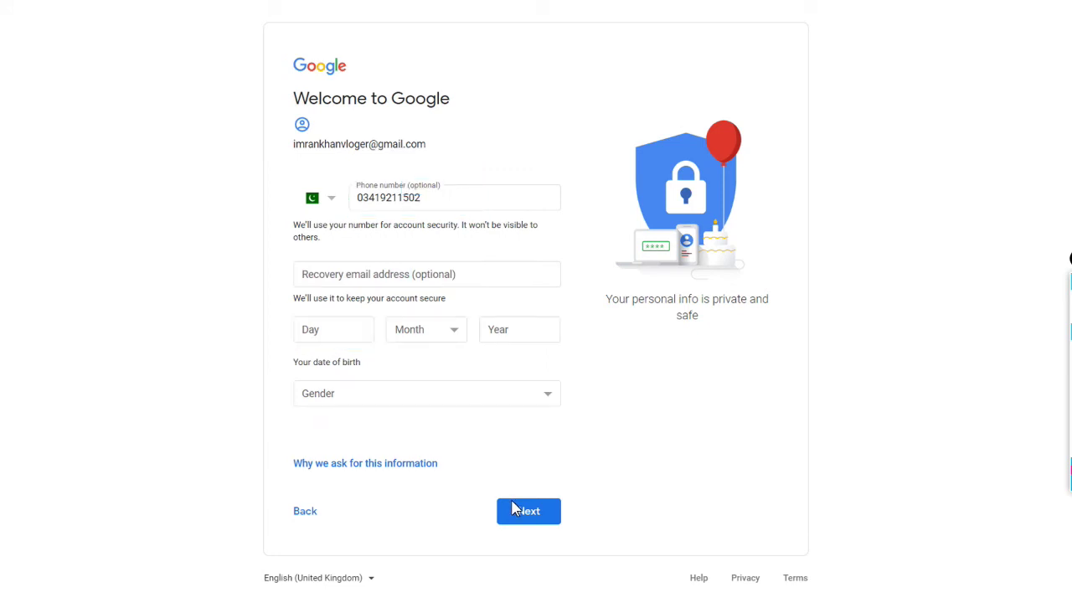
left_click(387, 124)
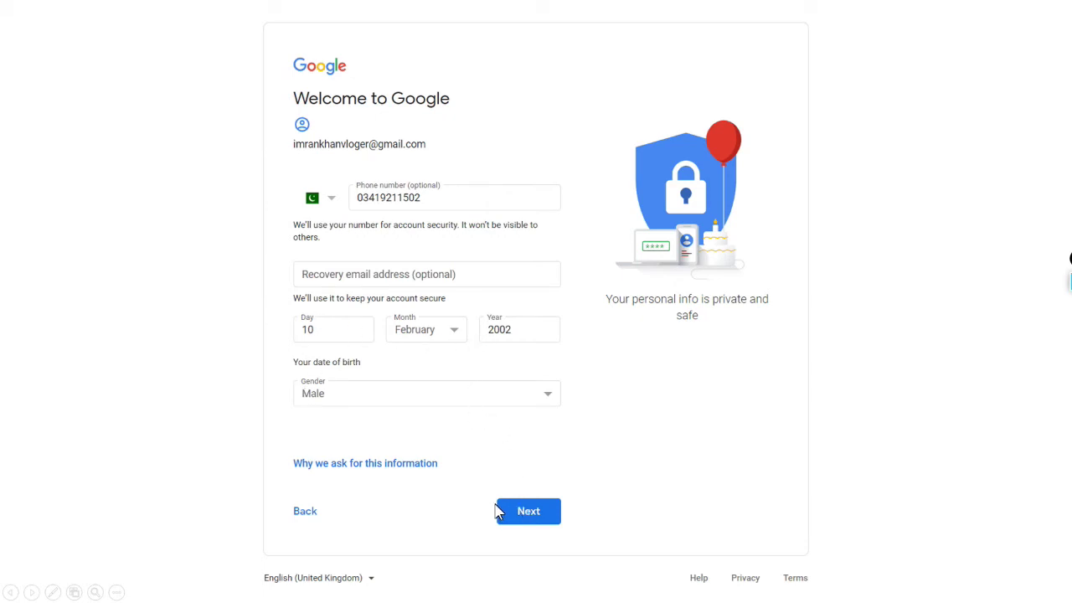
mouse_move(487, 472)
left_mouse_down()
mouse_move(545, 534)
mouse_move(584, 537)
left_mouse_up()
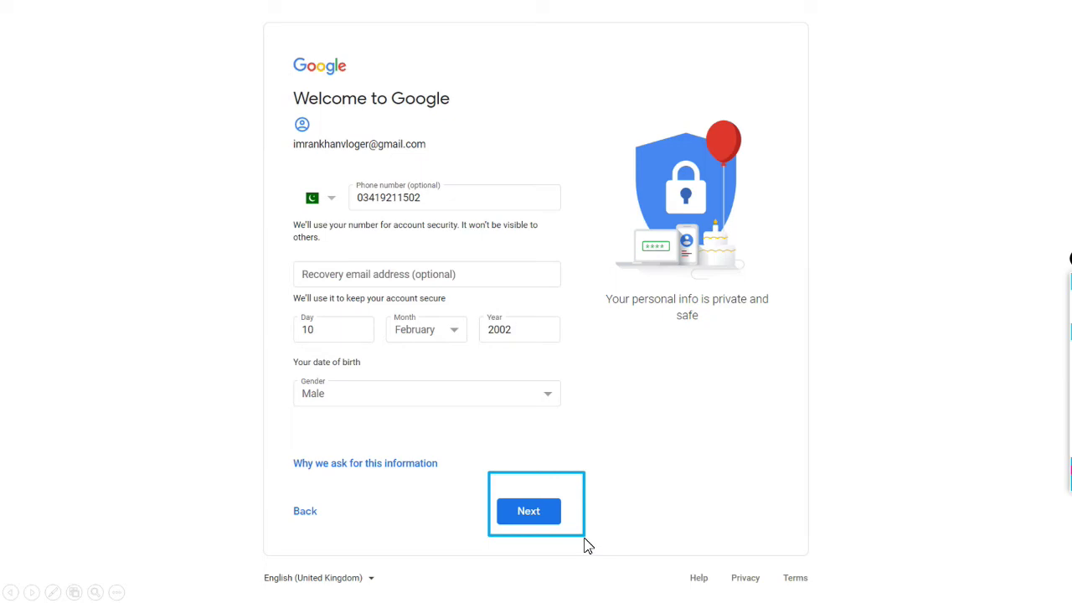
left_click_drag(546, 525, 549, 531)
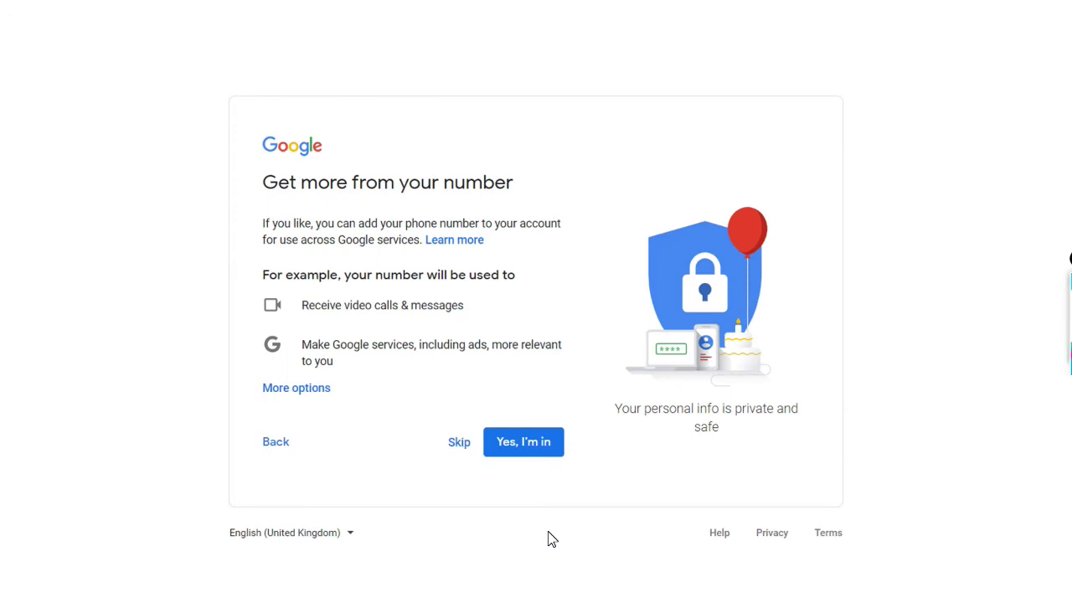
mouse_move(477, 408)
left_mouse_down()
mouse_move(488, 464)
mouse_move(584, 480)
left_mouse_up()
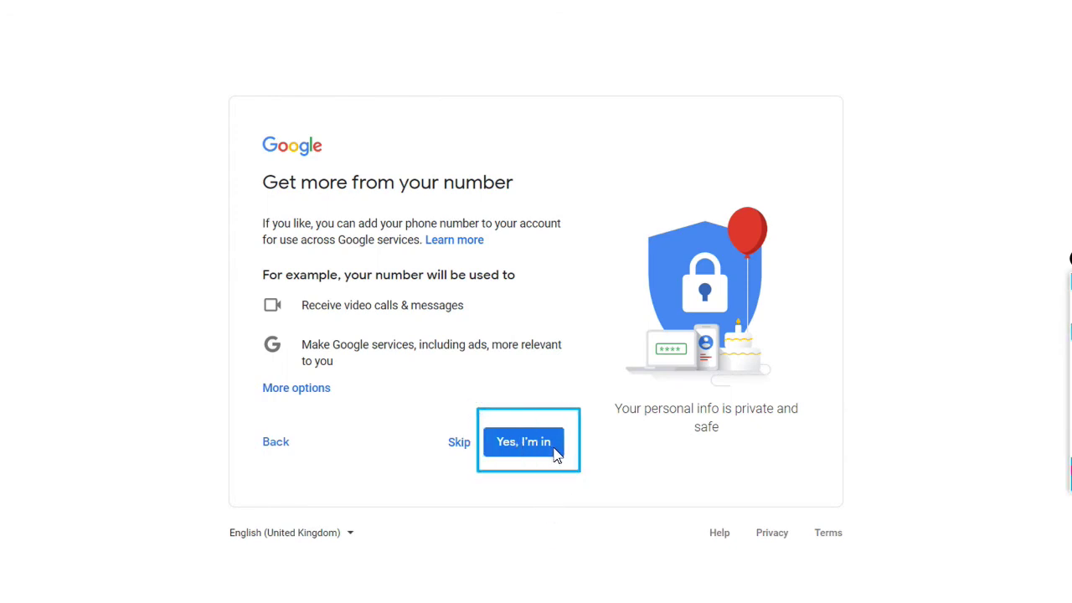
left_click_drag(245, 155, 512, 314)
left_click_drag(590, 377, 590, 384)
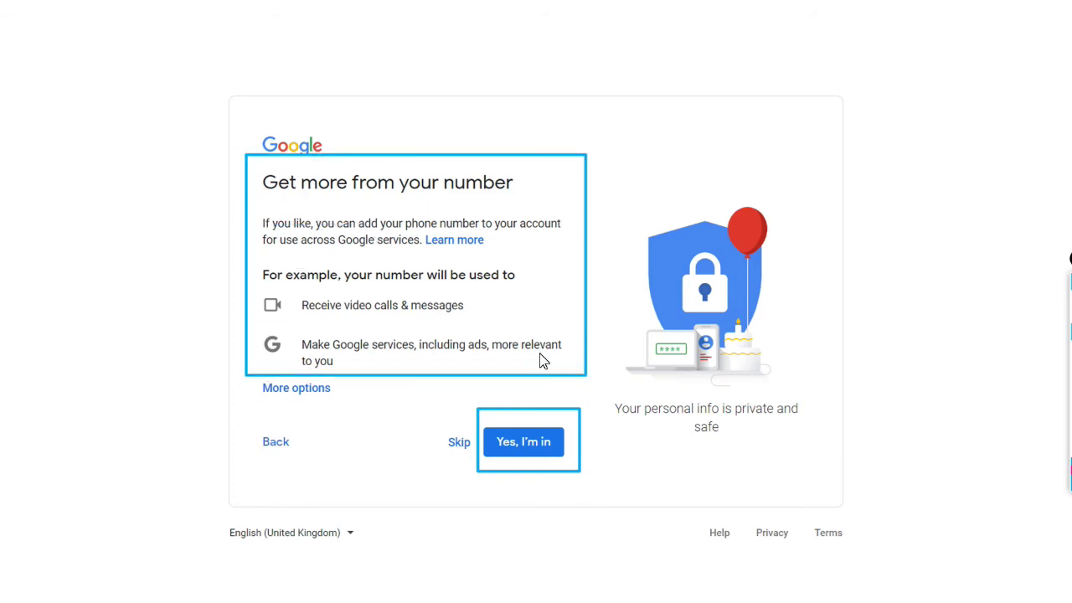
key("Escape")
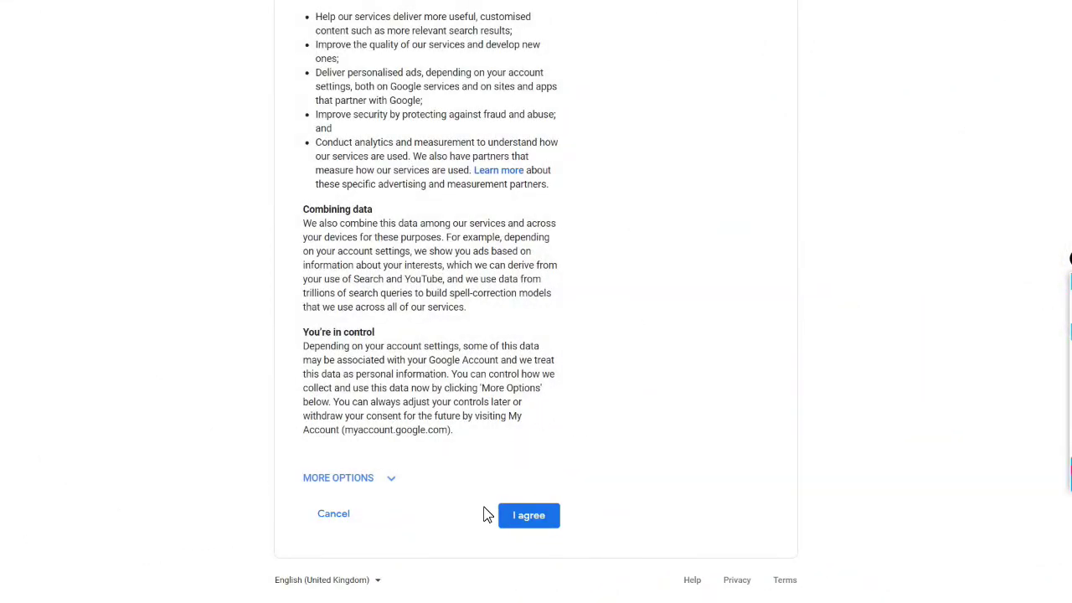
Frame the "I agree" option on the terms slide with a blue rectangle, and clear the annotation.
mouse_move(483, 492)
left_mouse_down()
mouse_move(599, 539)
mouse_move(592, 550)
left_mouse_up()
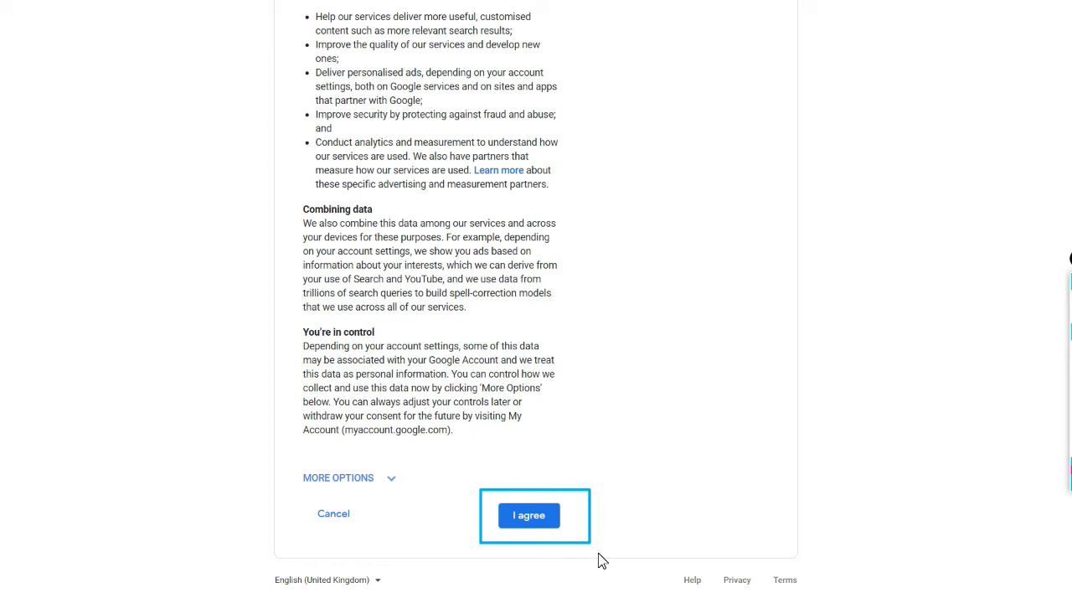
key("Escape")
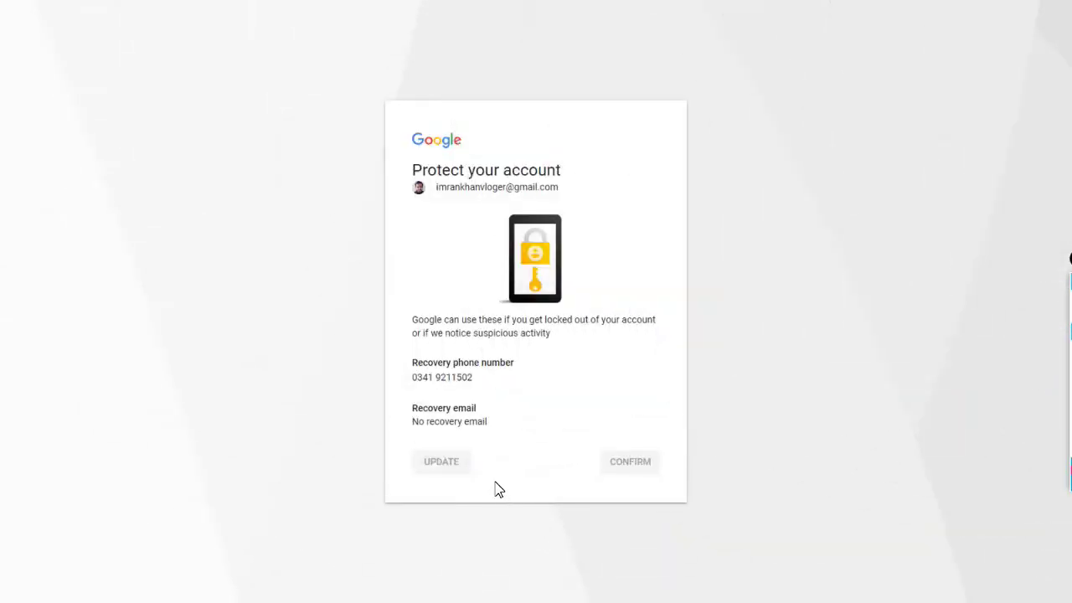
Outline the whole "Protect your account" card, plus its recovery phone number and recovery email sections, with blue rectangles.
left_click_drag(358, 81, 600, 443)
left_click_drag(735, 548, 771, 551)
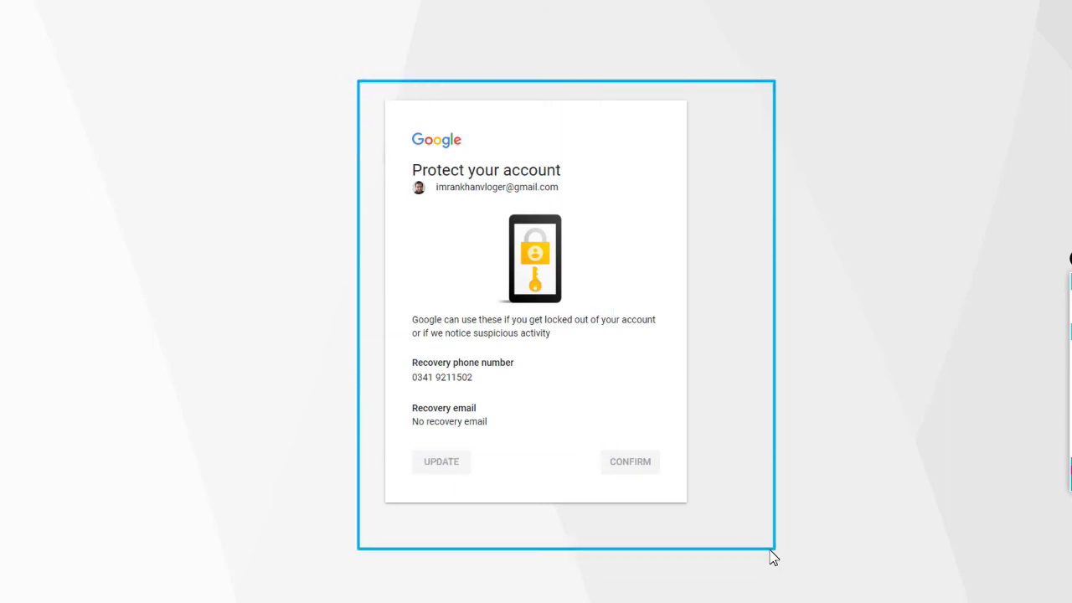
mouse_move(397, 349)
left_mouse_down()
mouse_move(478, 402)
mouse_move(509, 394)
mouse_move(541, 407)
mouse_move(537, 394)
left_mouse_up()
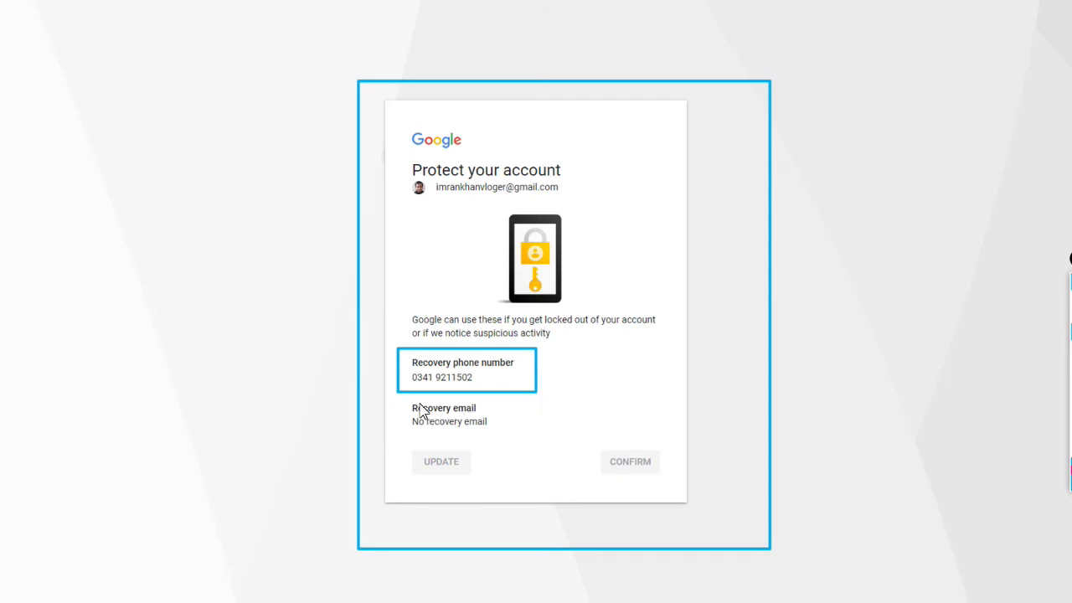
mouse_move(399, 399)
left_mouse_down()
mouse_move(498, 464)
mouse_move(525, 442)
left_mouse_up()
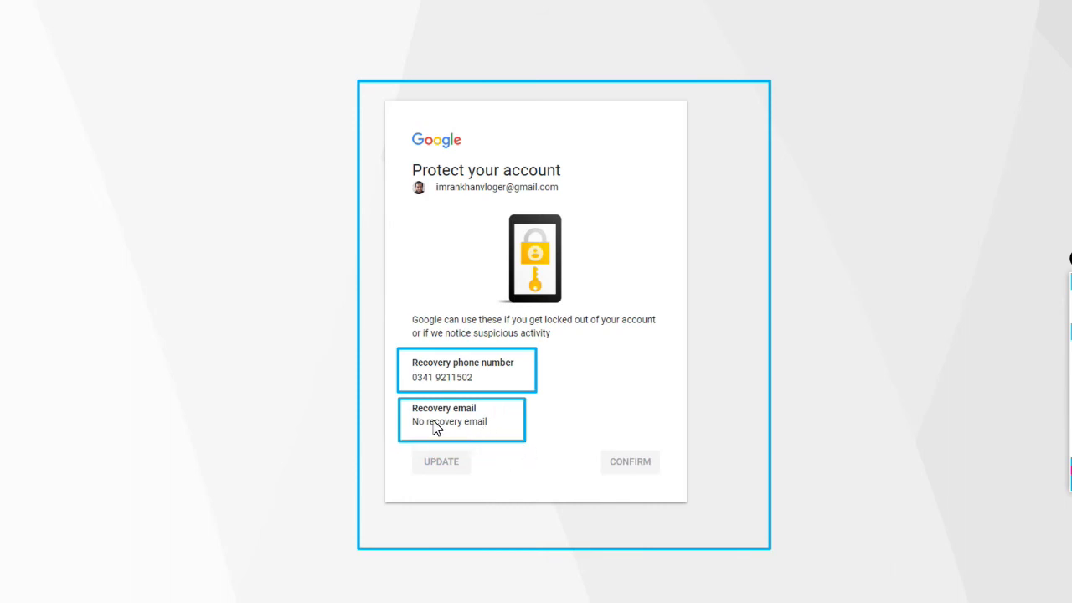
left_click_drag(407, 414, 429, 436)
Frame the Update and Confirm options on the "Protect your account" card, clear all annotations and advance to the following slide.
mouse_move(402, 446)
left_mouse_down()
mouse_move(514, 490)
mouse_move(500, 490)
left_mouse_up()
left_click_drag(584, 426, 684, 492)
left_click_drag(596, 440, 691, 509)
mouse_move(600, 449)
left_mouse_down()
mouse_move(696, 506)
mouse_move(673, 484)
left_mouse_up()
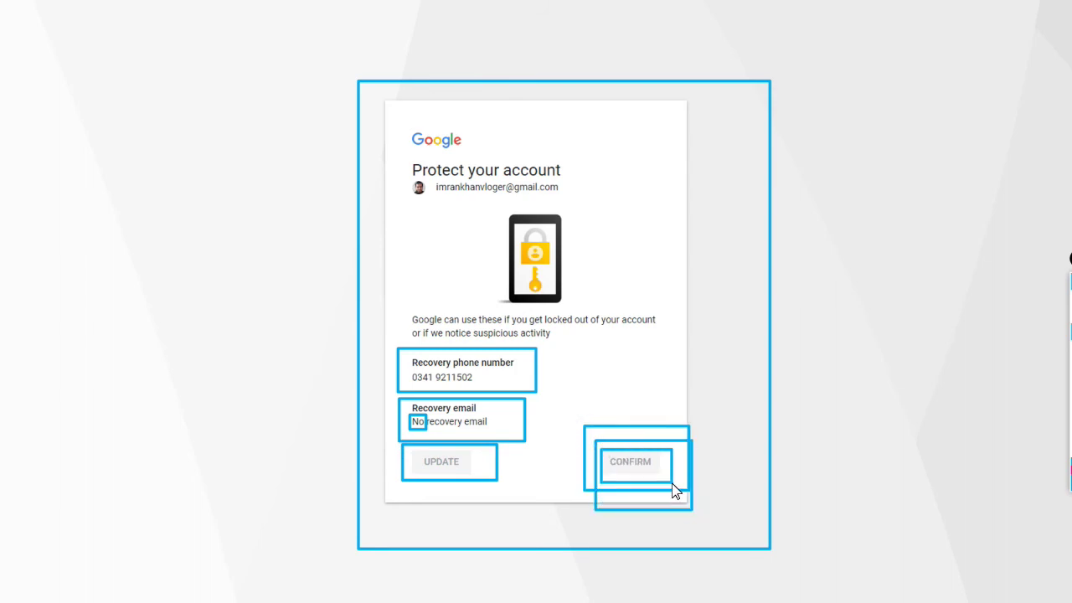
key("Escape")
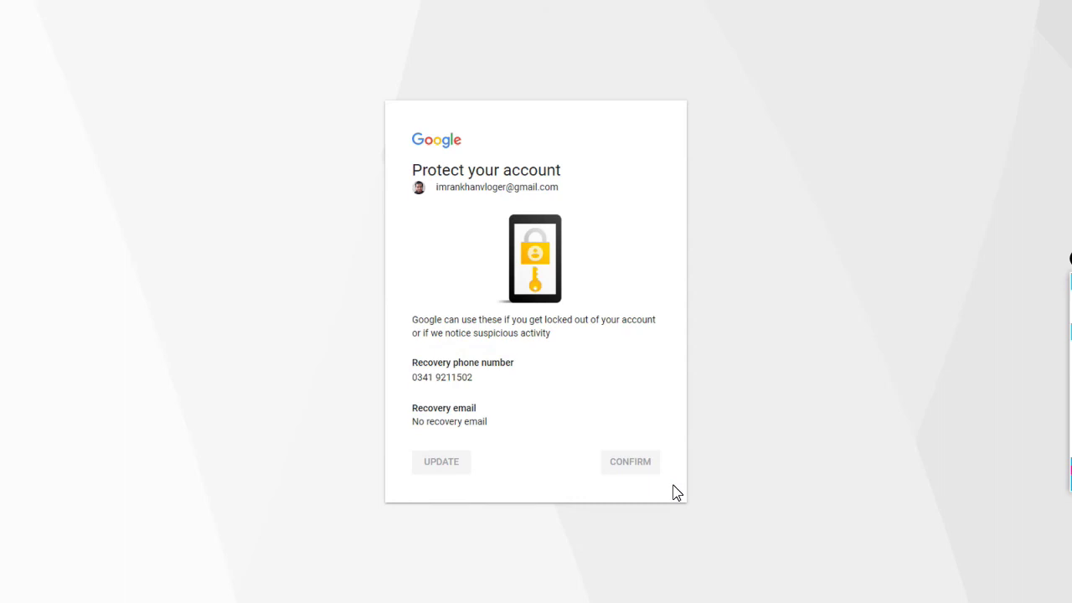
left_click(673, 485)
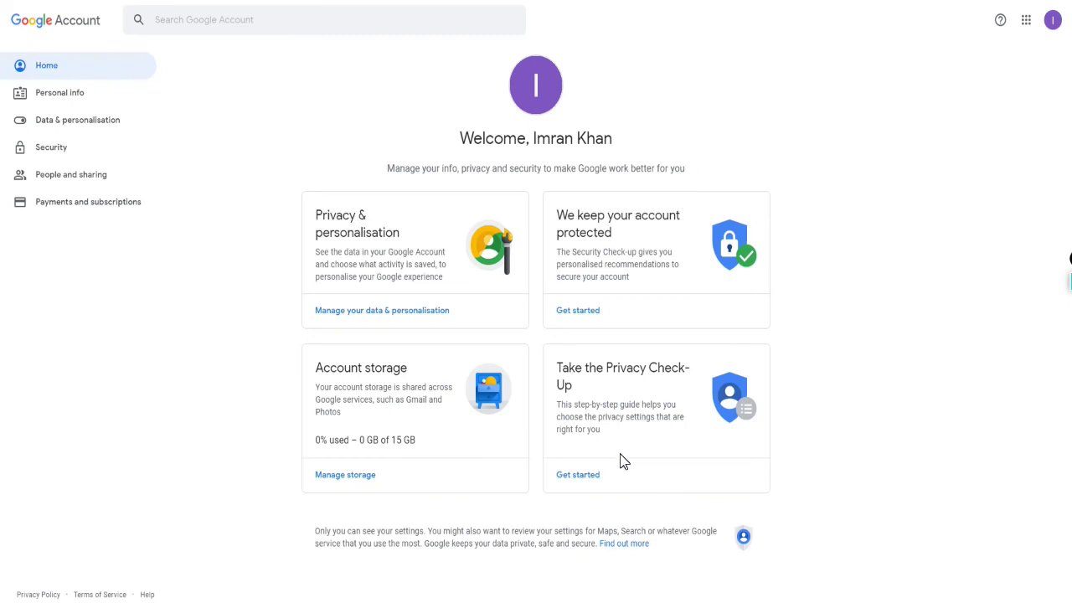
Outline the Google Account home content and its privacy, protection, storage and Privacy Check-Up cards with blue rectangles.
mouse_move(238, 32)
left_mouse_down()
mouse_move(929, 493)
mouse_move(848, 519)
left_mouse_up()
mouse_move(314, 182)
left_mouse_down()
mouse_move(438, 259)
mouse_move(529, 294)
left_mouse_up()
left_click_drag(542, 191, 724, 355)
left_click_drag(306, 353, 447, 454)
left_click_drag(543, 363, 778, 529)
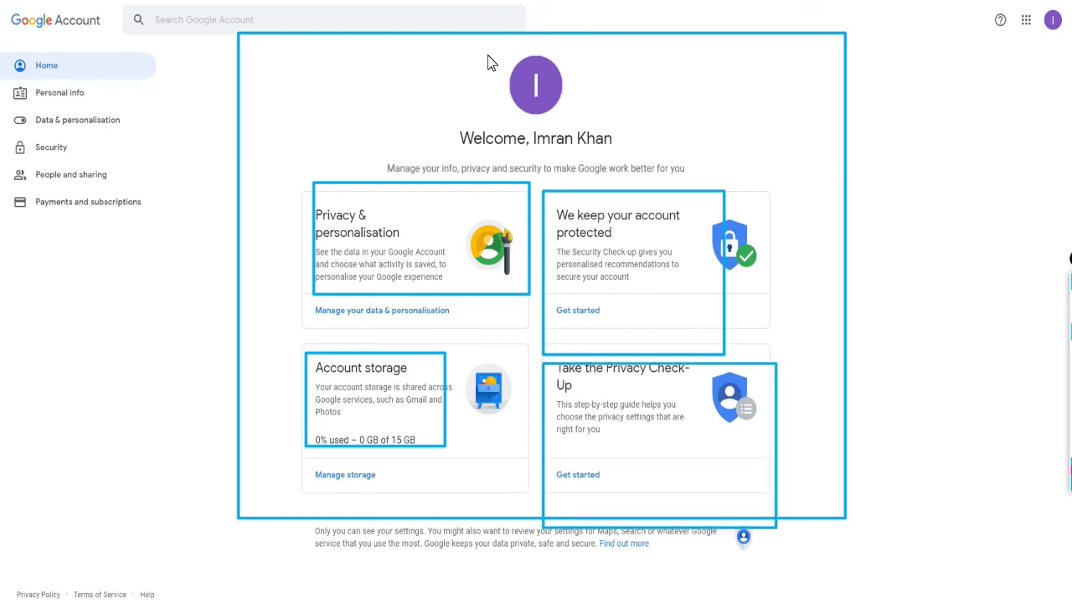
Frame the initial-letter profile picture above the welcome heading with two rectangles, and clear all annotations.
left_click_drag(483, 46, 601, 128)
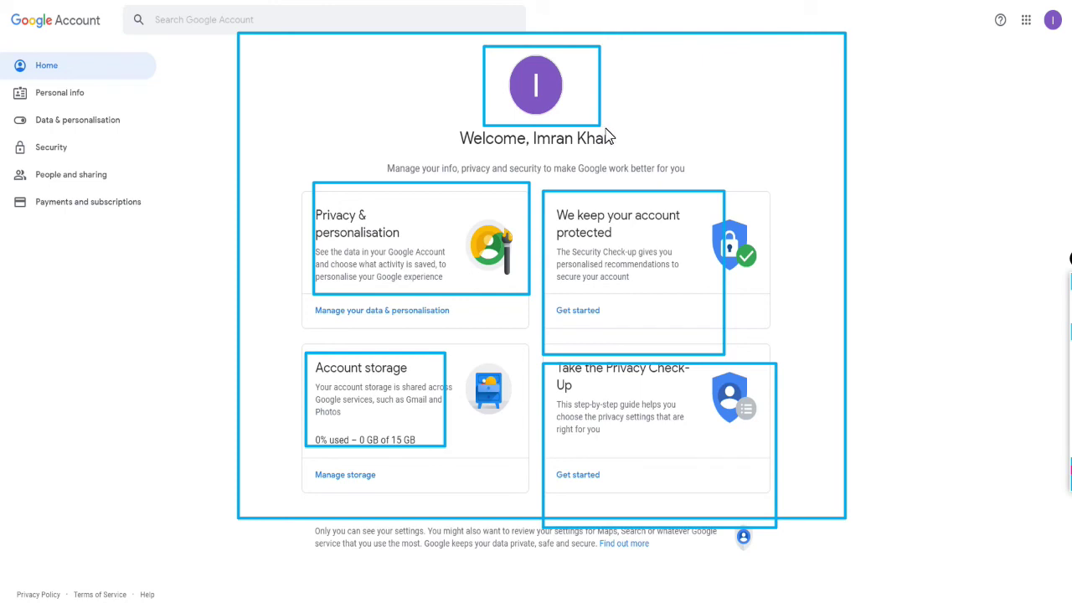
mouse_move(501, 54)
left_mouse_down()
mouse_move(578, 126)
mouse_move(573, 118)
left_mouse_up()
key("Escape")
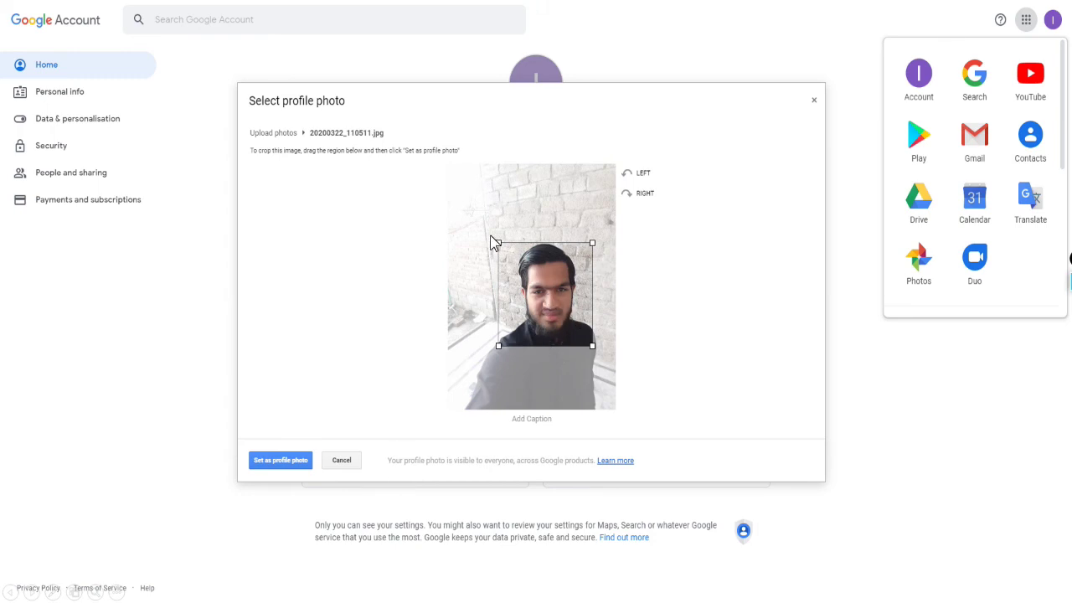
Outline the face crop region of the photo in the "Select profile photo" dialog with two rectangles.
left_click_drag(472, 182, 608, 385)
left_click_drag(498, 219, 599, 376)
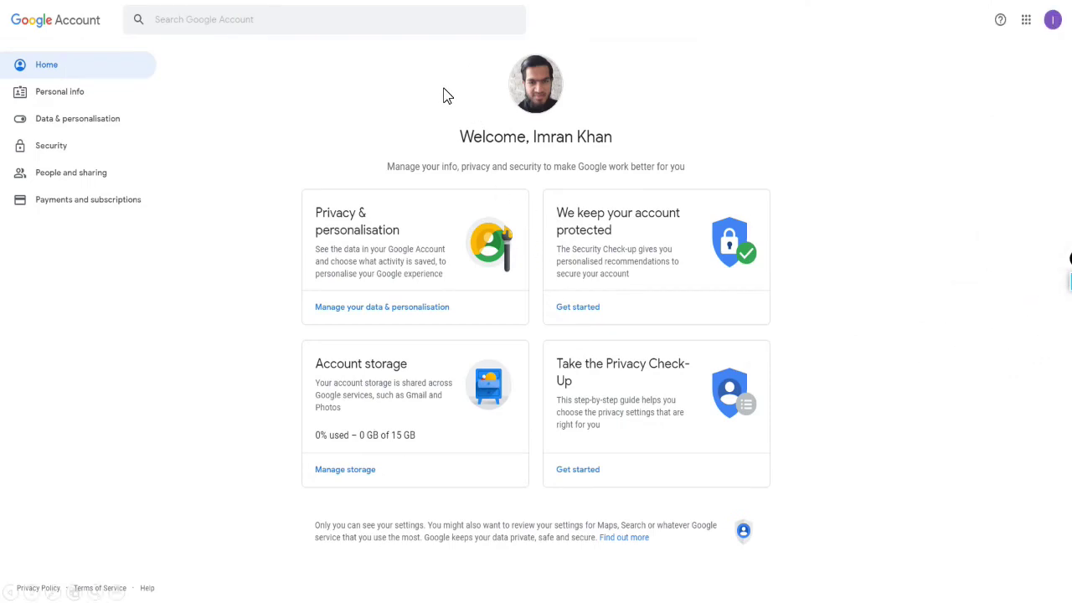
Frame the new profile photo, the welcome heading and the settings cards on the Google Account home slide, and clear the annotations.
left_click_drag(453, 40, 598, 114)
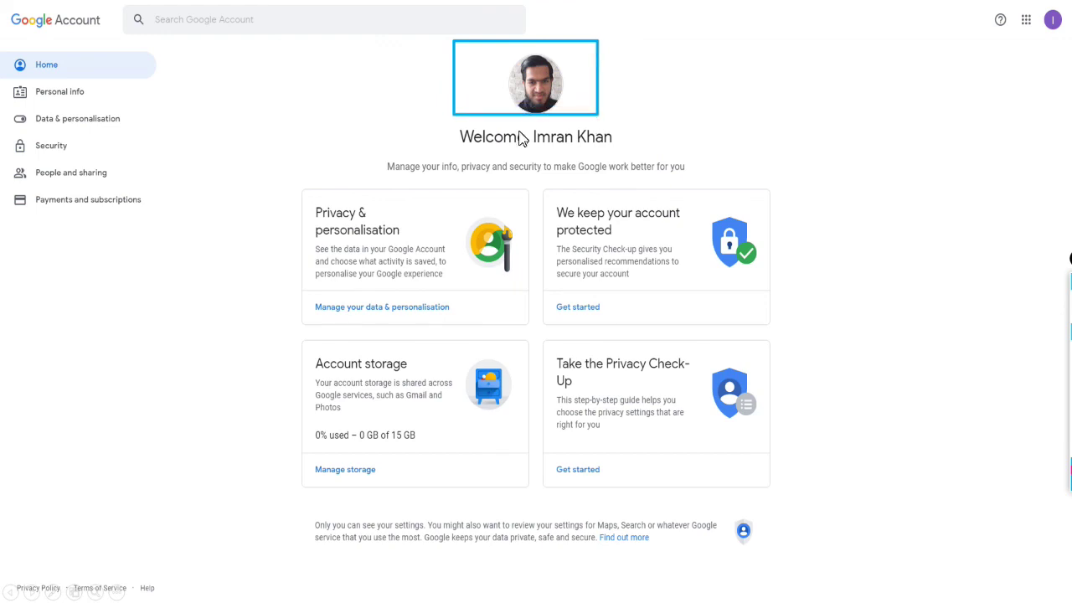
left_click_drag(455, 124, 642, 152)
left_click_drag(279, 151, 842, 567)
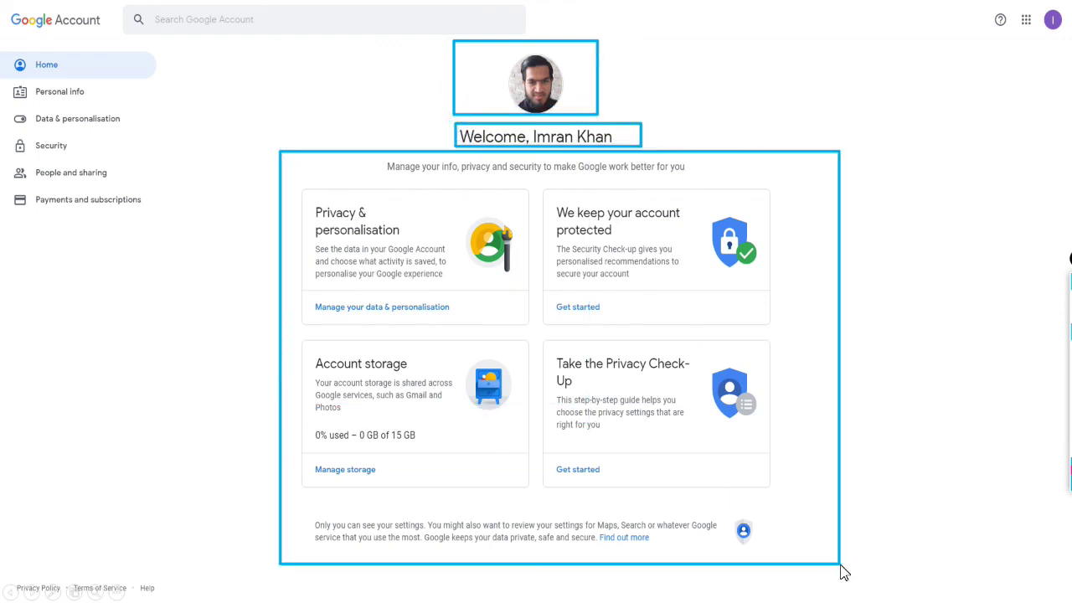
key("Escape")
left_click(754, 460)
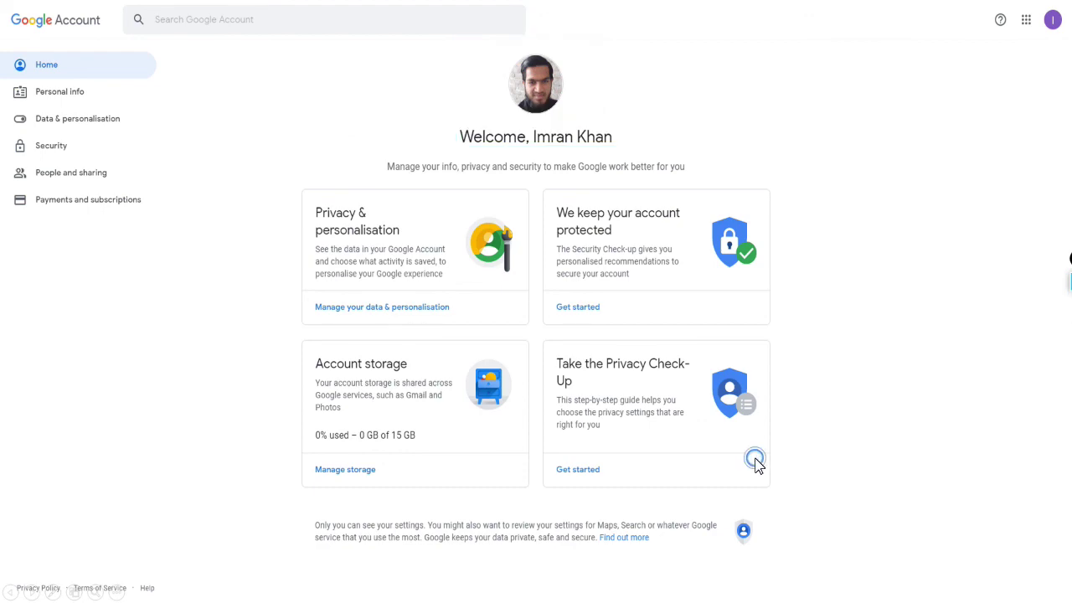